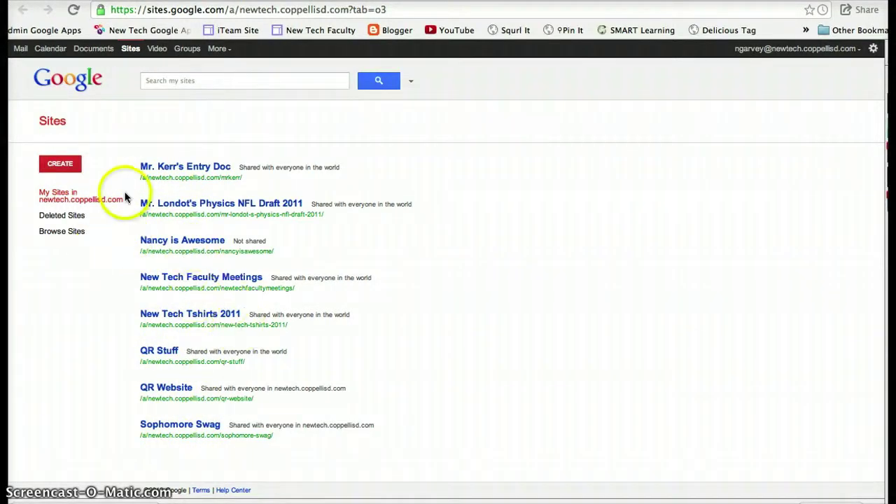
Start a new blank site named 'Qr Website2' with location qr-website2.
{"action": "left_click", "coordinate": [61, 167]}
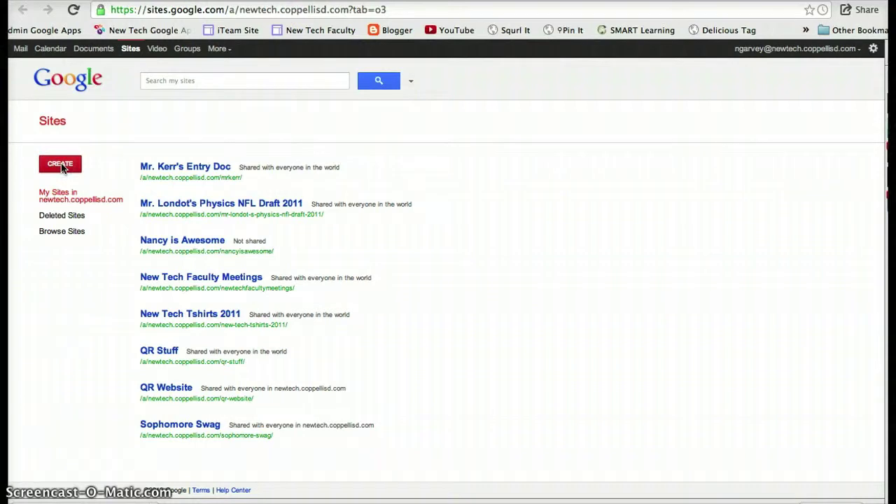
{"action": "left_click", "coordinate": [61, 166]}
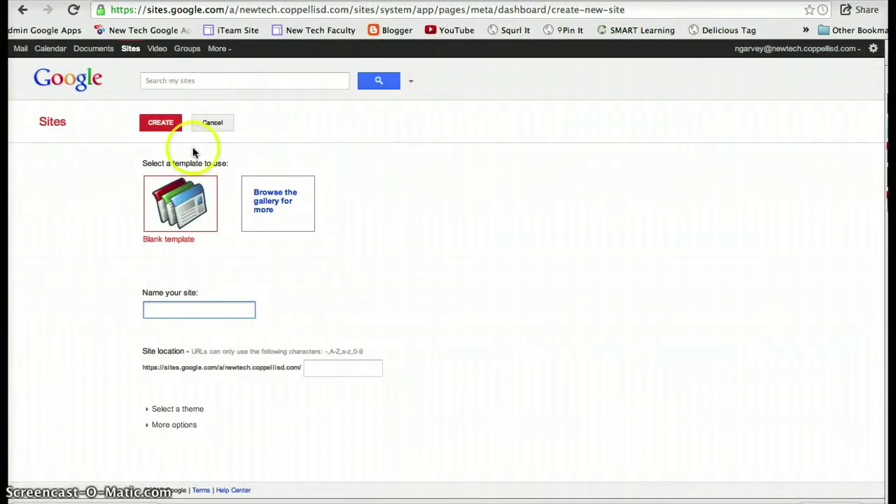
{"action": "left_click", "coordinate": [176, 308]}
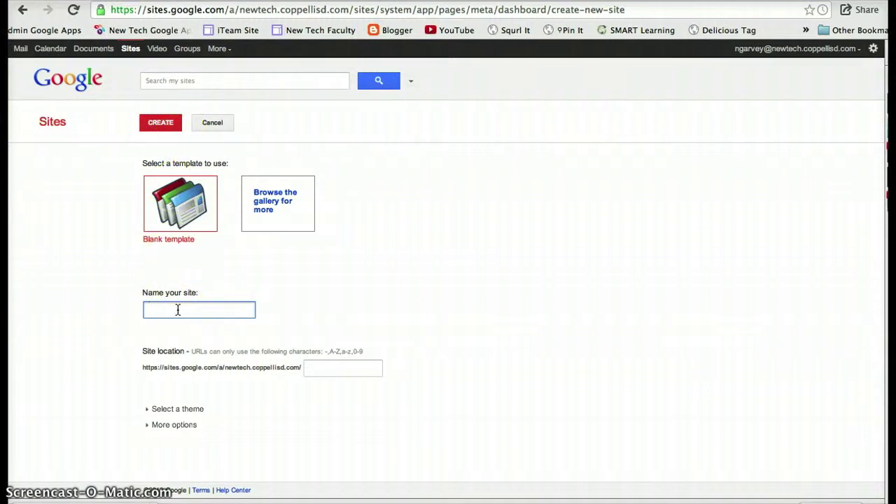
{"action": "type", "text": "Qr Web"}
{"action": "type", "text": "site2"}
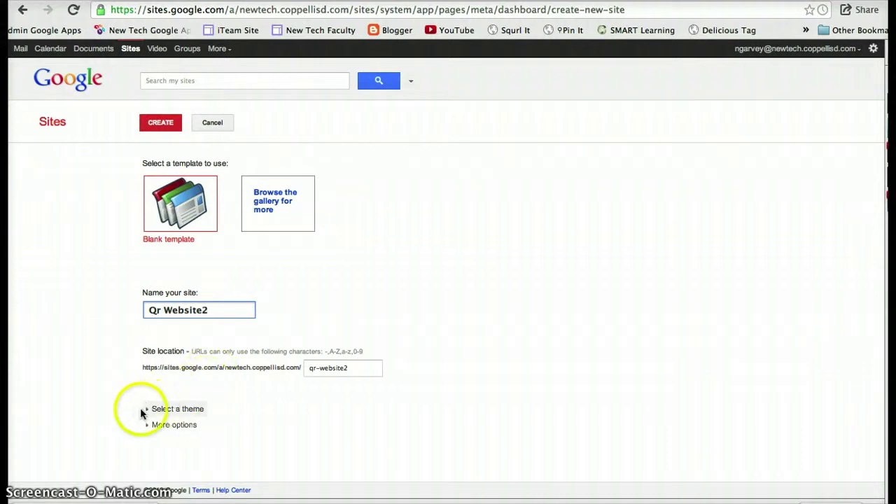
Pick the dark Slate theme from the theme thumbnails.
{"action": "left_click", "coordinate": [147, 410]}
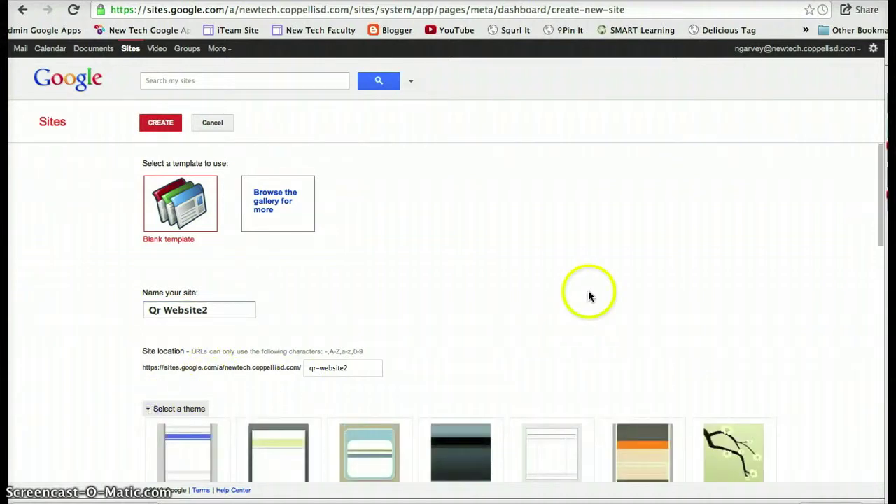
{"action": "scroll", "coordinate": [785, 300], "scroll_direction": "down", "scroll_amount": 3}
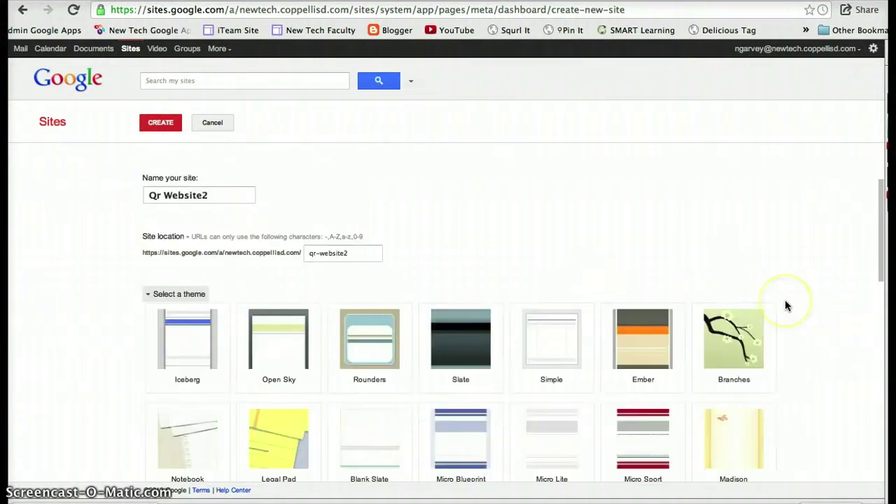
{"action": "scroll", "coordinate": [785, 302], "scroll_direction": "down", "scroll_amount": 1}
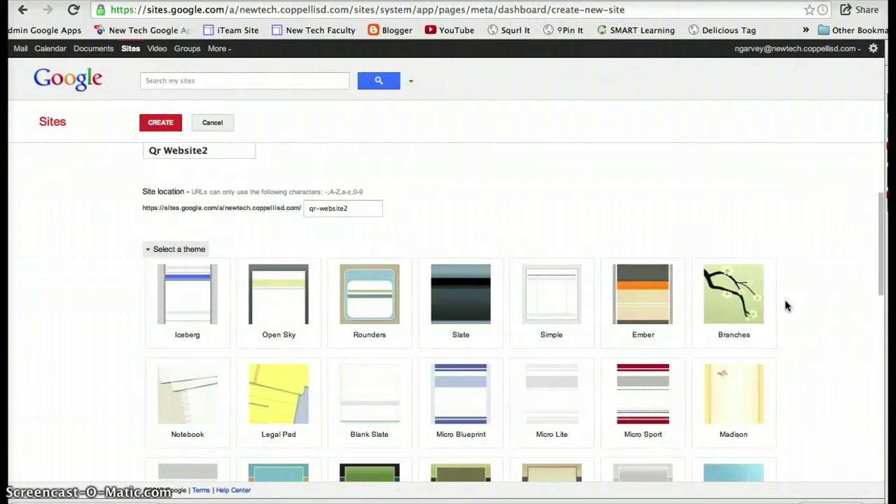
{"action": "left_click", "coordinate": [461, 293]}
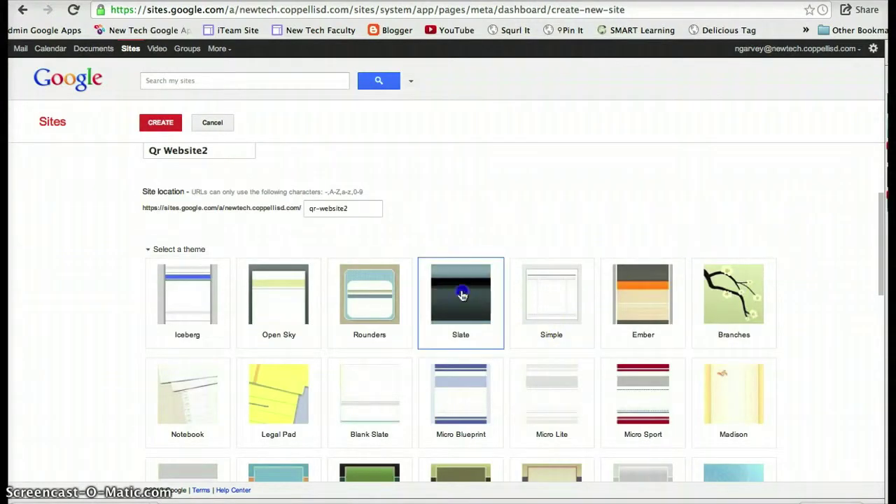
Reveal the additional site options below the theme list.
{"action": "scroll", "coordinate": [83, 255], "scroll_direction": "down", "scroll_amount": 5}
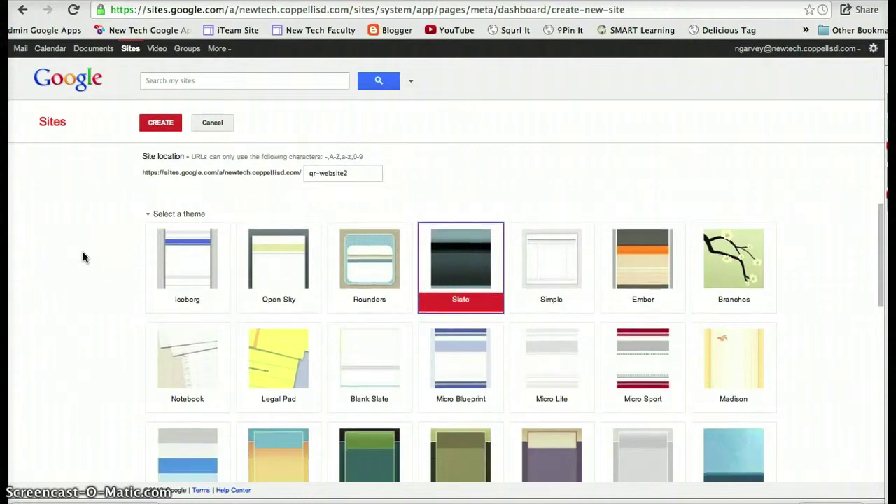
{"action": "scroll", "coordinate": [83, 256], "scroll_direction": "down", "scroll_amount": 1}
{"action": "scroll", "coordinate": [83, 256], "scroll_direction": "down", "scroll_amount": 6}
{"action": "scroll", "coordinate": [82, 256], "scroll_direction": "down", "scroll_amount": 3}
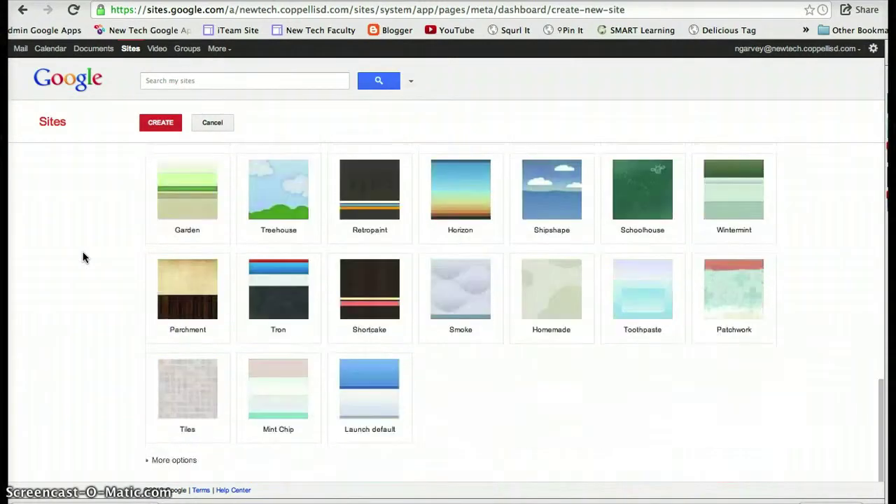
{"action": "left_click", "coordinate": [103, 389]}
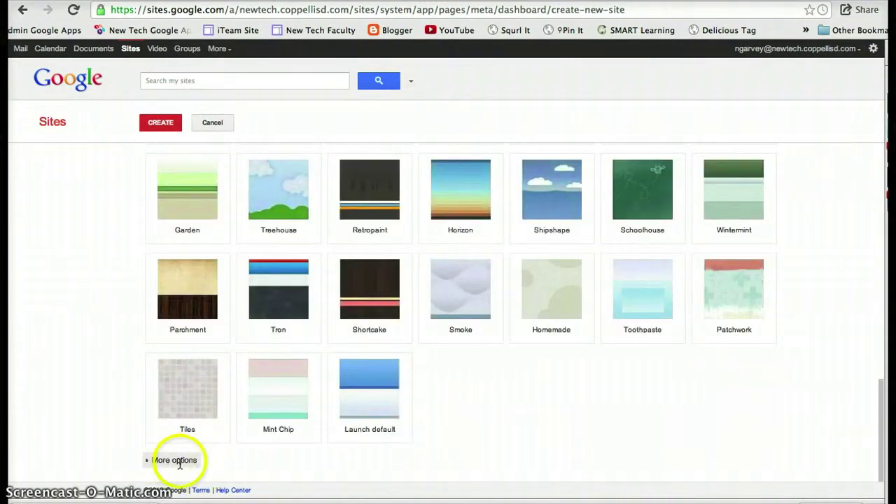
{"action": "left_click", "coordinate": [150, 461]}
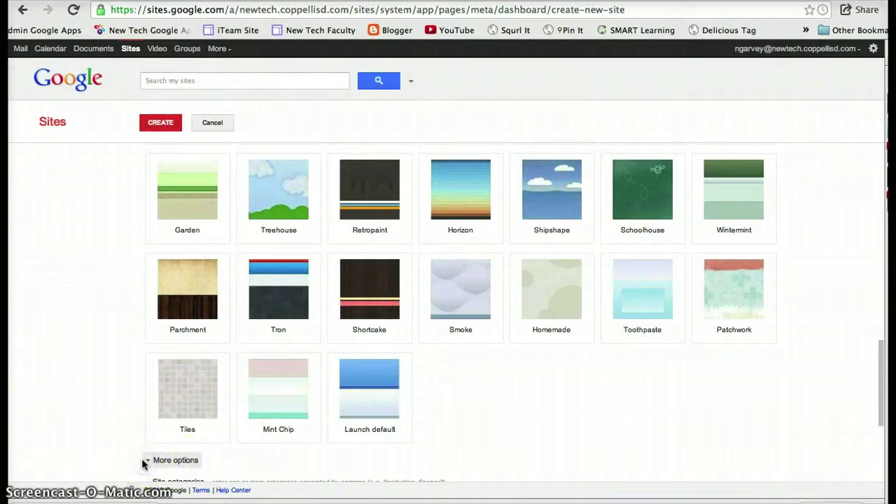
Share the site with only specified people, while also letting anyone in the world view it.
{"action": "scroll", "coordinate": [91, 419], "scroll_direction": "down", "scroll_amount": 5}
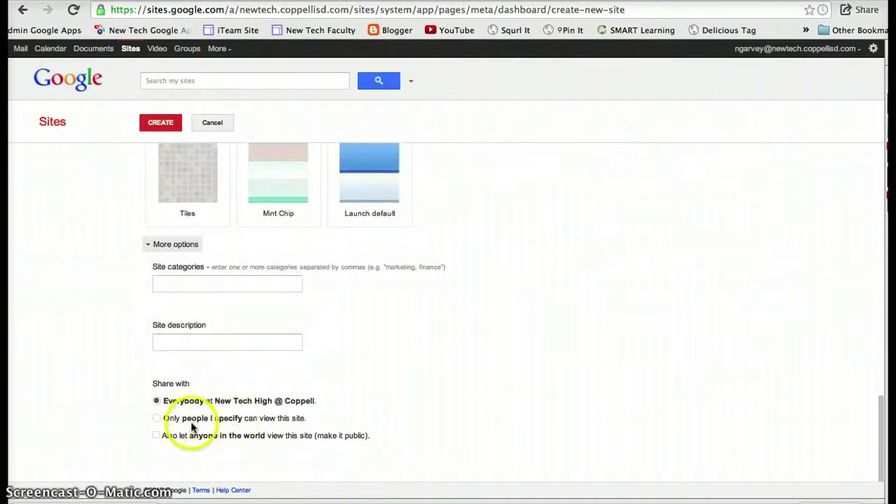
{"action": "left_click", "coordinate": [156, 419]}
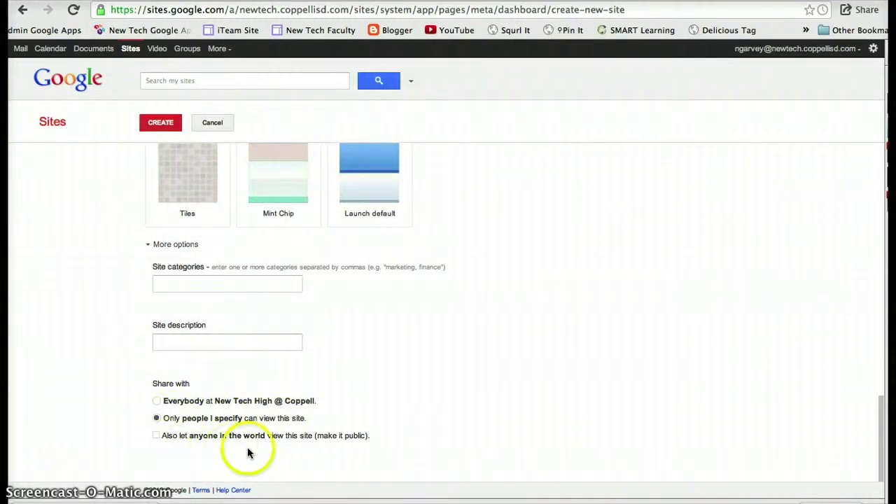
{"action": "left_click", "coordinate": [156, 435]}
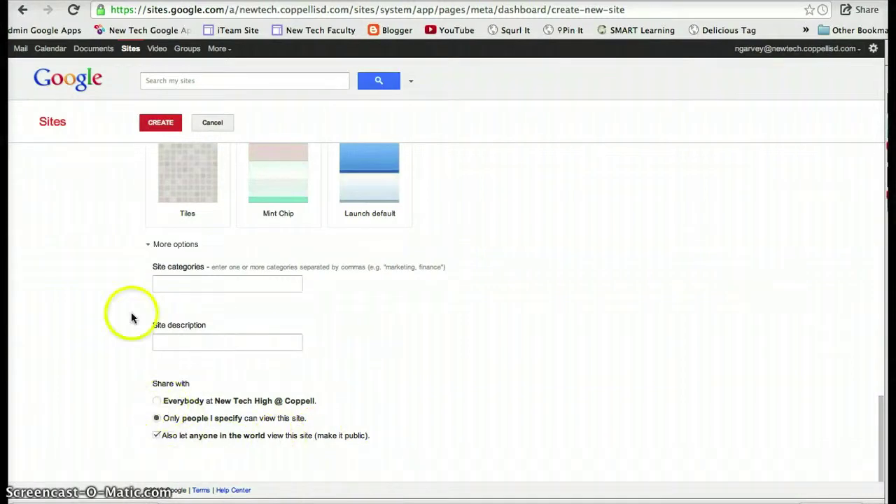
Create the Qr Website2 site with these settings.
{"action": "scroll", "coordinate": [266, 218], "scroll_direction": "up", "scroll_amount": 3}
{"action": "scroll", "coordinate": [266, 219], "scroll_direction": "up", "scroll_amount": 3}
{"action": "scroll", "coordinate": [266, 219], "scroll_direction": "up", "scroll_amount": 3}
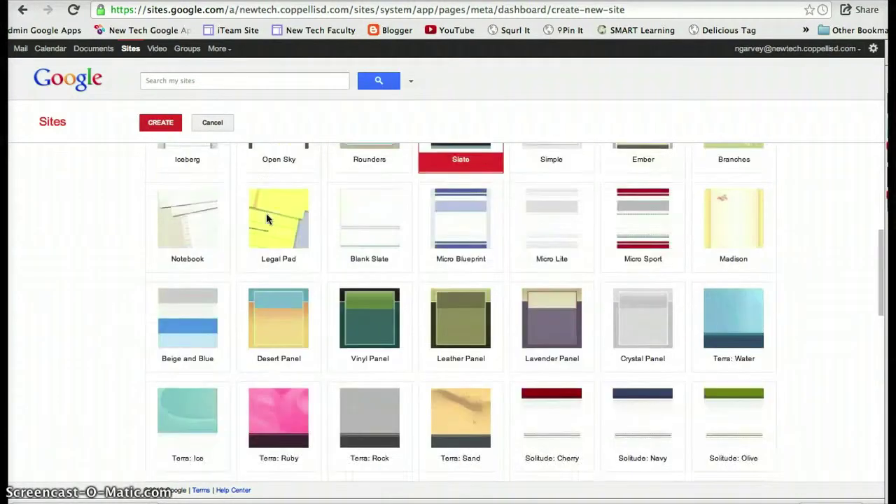
{"action": "scroll", "coordinate": [267, 219], "scroll_direction": "up", "scroll_amount": 3}
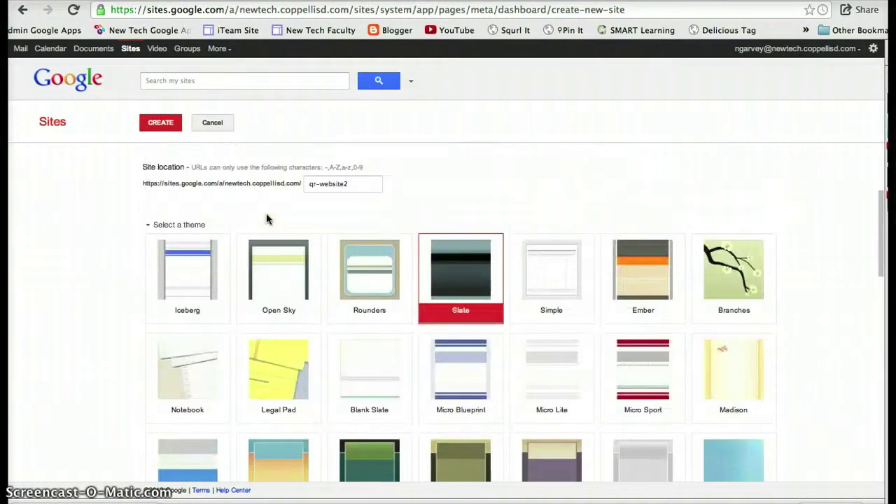
{"action": "left_click", "coordinate": [156, 125]}
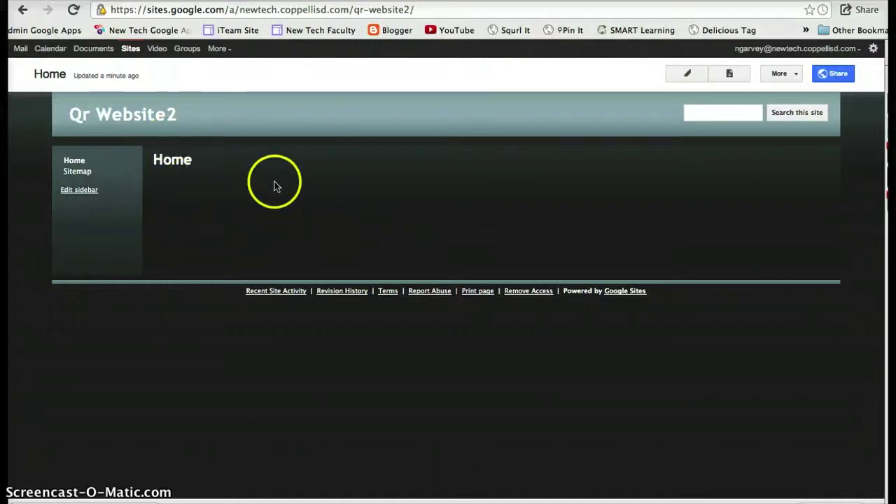
Add the lines 'Insert your typing and review here' and 'INSERT Graphic here' to the Home page.
{"action": "left_click", "coordinate": [686, 77]}
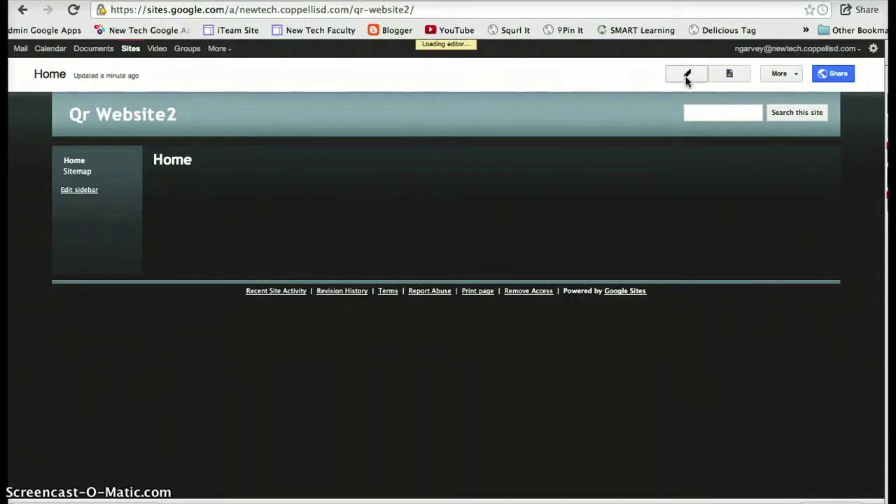
{"action": "left_click", "coordinate": [200, 226]}
{"action": "type", "text": "In"}
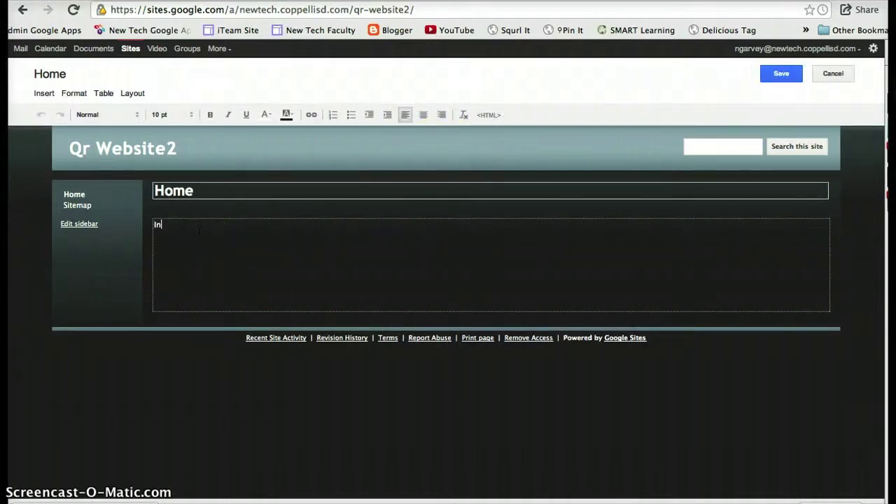
{"action": "type", "text": "set"}
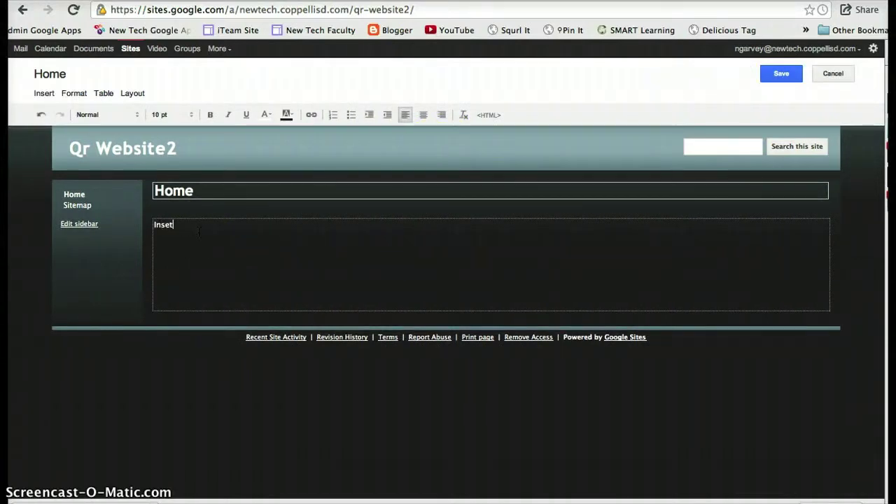
{"action": "type", "text": " yyour typing and review here"}
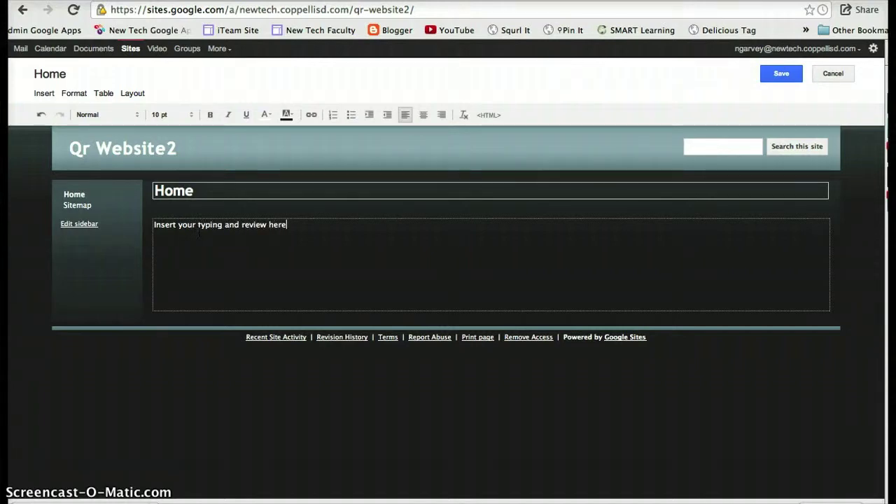
{"action": "left_click", "coordinate": [266, 245]}
Resize both lines to 16 pt and check the Insert menu without adding anything.
{"action": "left_click_drag", "start_coordinate": [296, 262], "coordinate": [150, 225]}
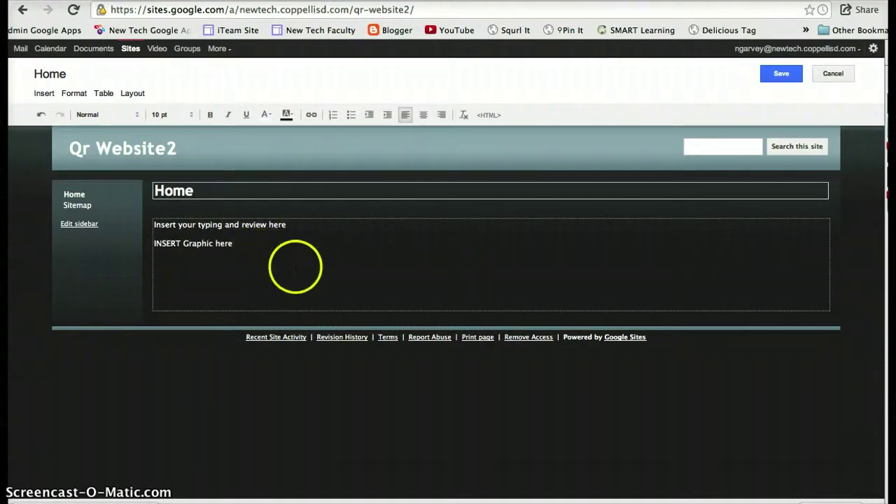
{"action": "left_click", "coordinate": [182, 114]}
{"action": "left_click", "coordinate": [179, 184]}
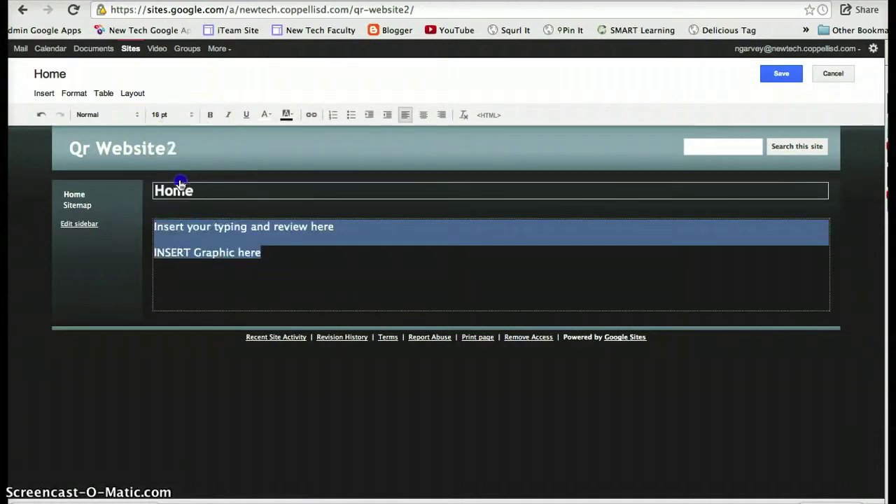
{"action": "left_click", "coordinate": [258, 273]}
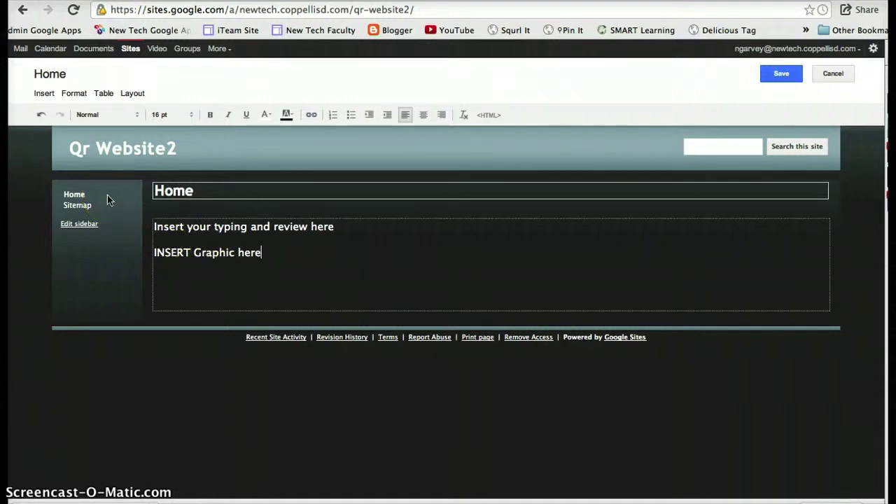
{"action": "left_click", "coordinate": [48, 93]}
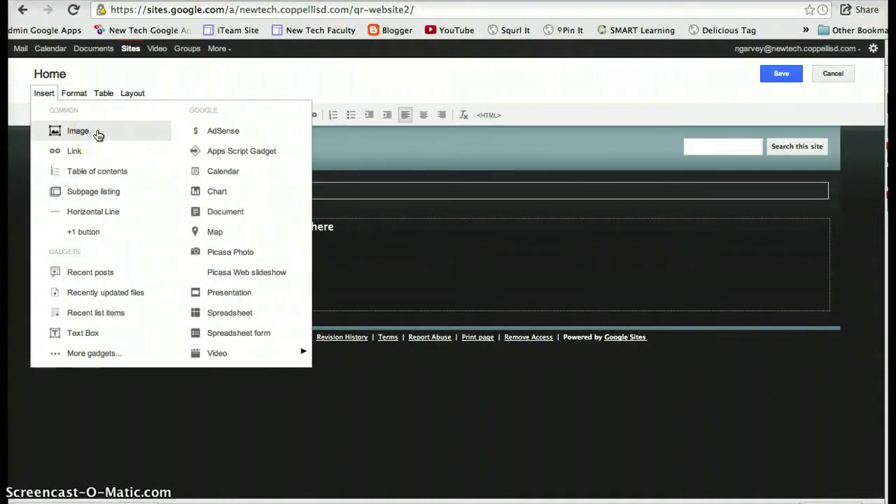
{"action": "left_click", "coordinate": [390, 246]}
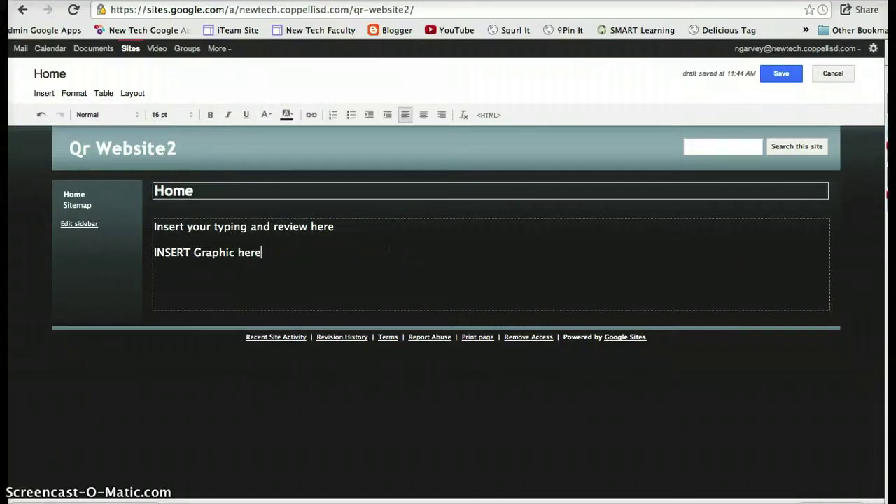
Save the Home page and go to Manage site from the More actions list.
{"action": "left_click", "coordinate": [782, 77]}
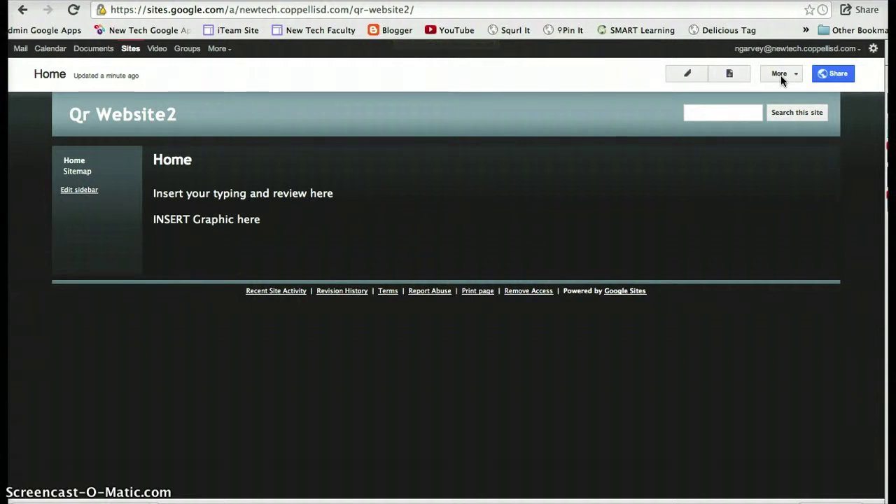
{"action": "left_click", "coordinate": [781, 75]}
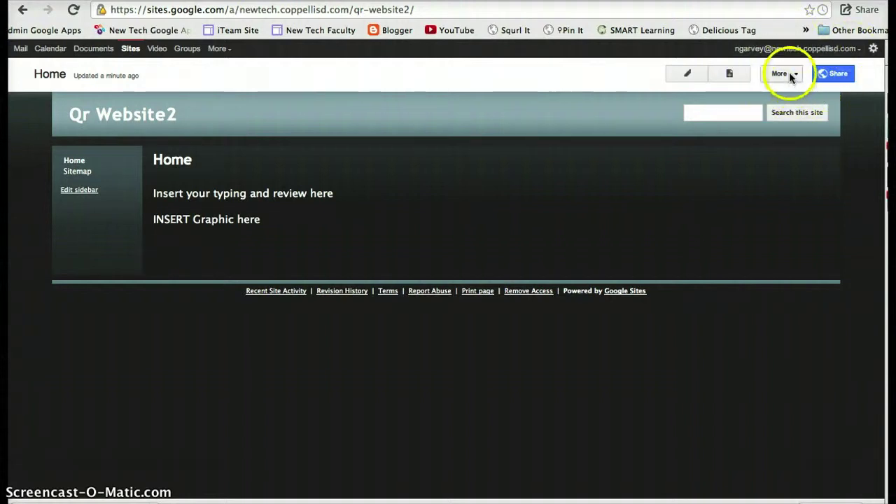
{"action": "left_click", "coordinate": [790, 75]}
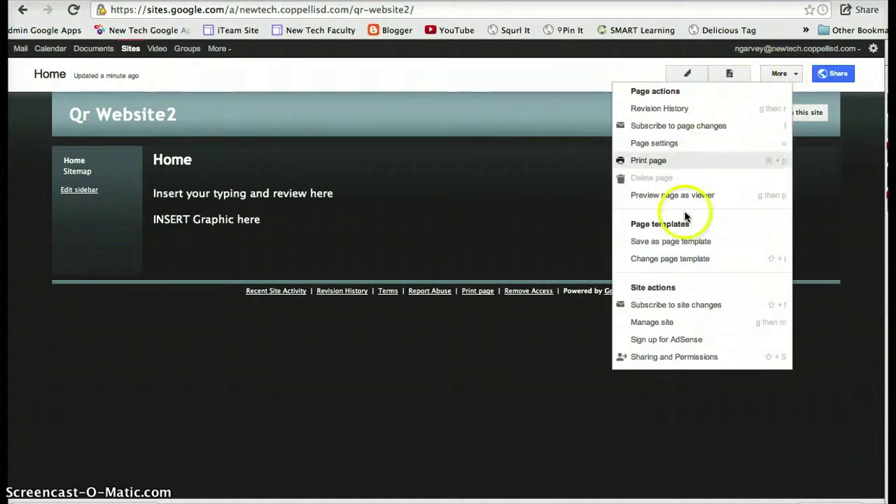
{"action": "left_click", "coordinate": [663, 327]}
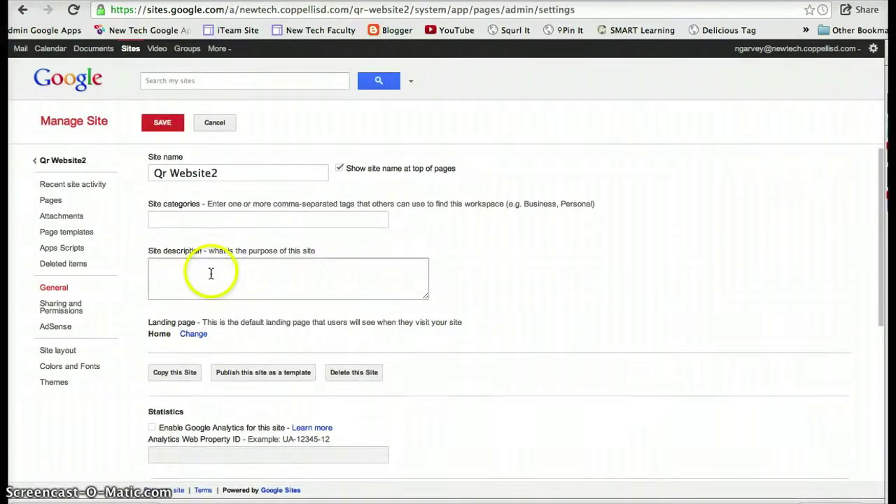
Enable 'Automatically adjust site to mobile phones', save, and return to the Home page.
{"action": "scroll", "coordinate": [210, 273], "scroll_direction": "down", "scroll_amount": 5}
{"action": "scroll", "coordinate": [211, 275], "scroll_direction": "down", "scroll_amount": 3}
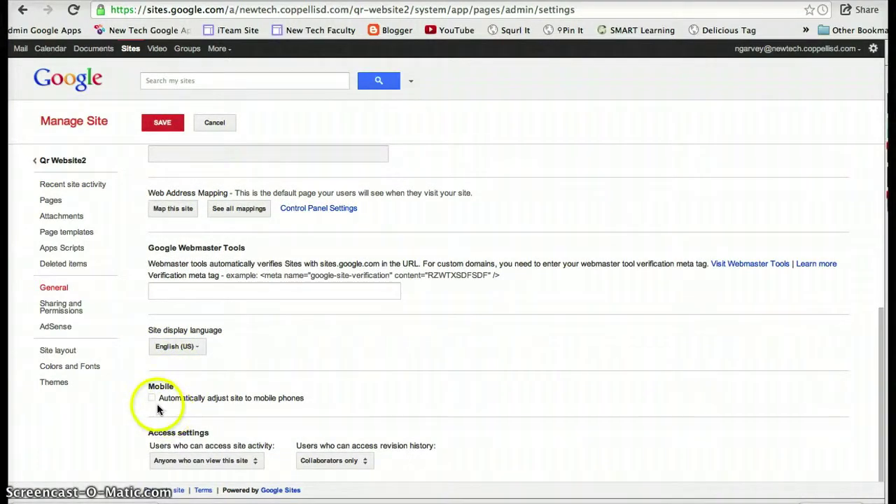
{"action": "left_click", "coordinate": [152, 398]}
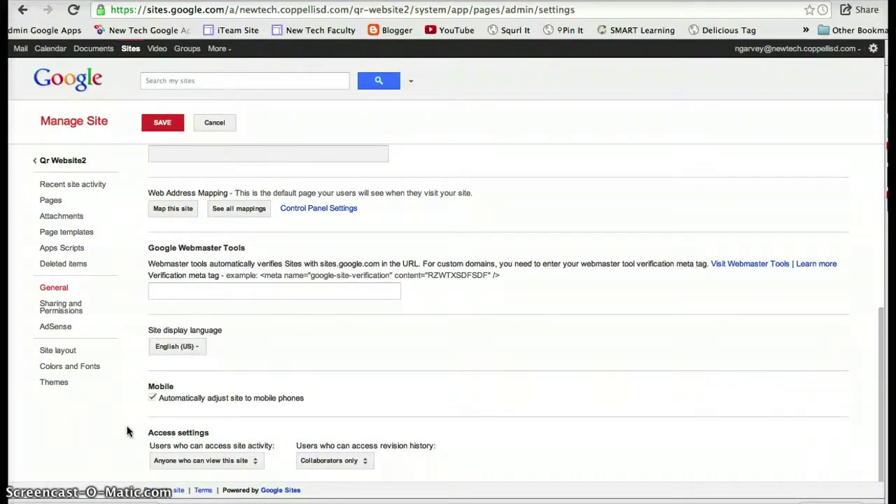
{"action": "left_click", "coordinate": [159, 124]}
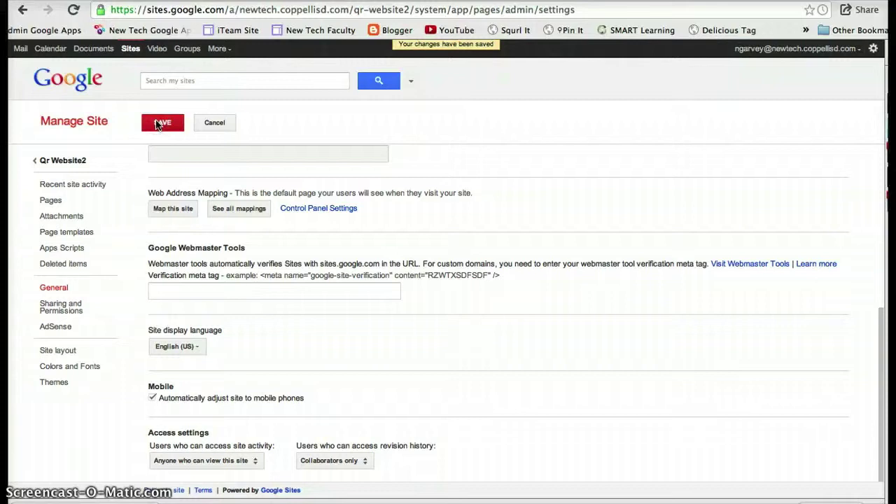
{"action": "left_click", "coordinate": [63, 160]}
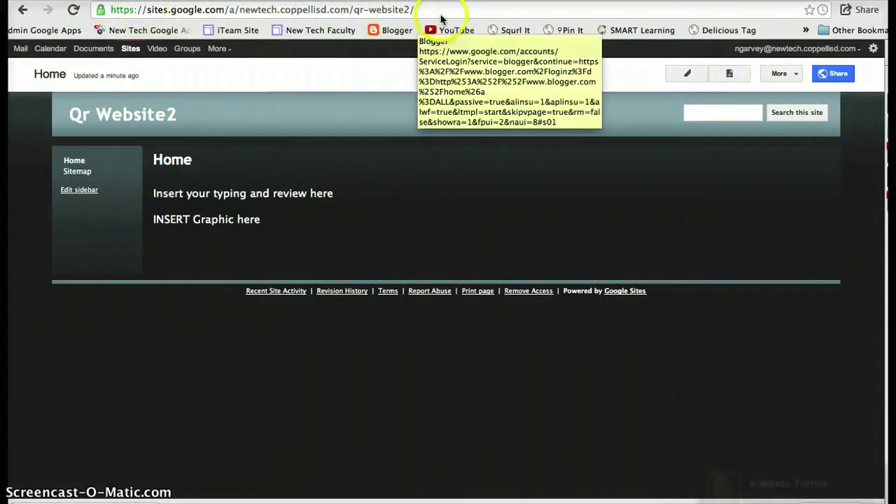
Select the full Qr Website2 web address in the browser address bar.
{"action": "left_click_drag", "start_coordinate": [420, 10], "coordinate": [112, 9]}
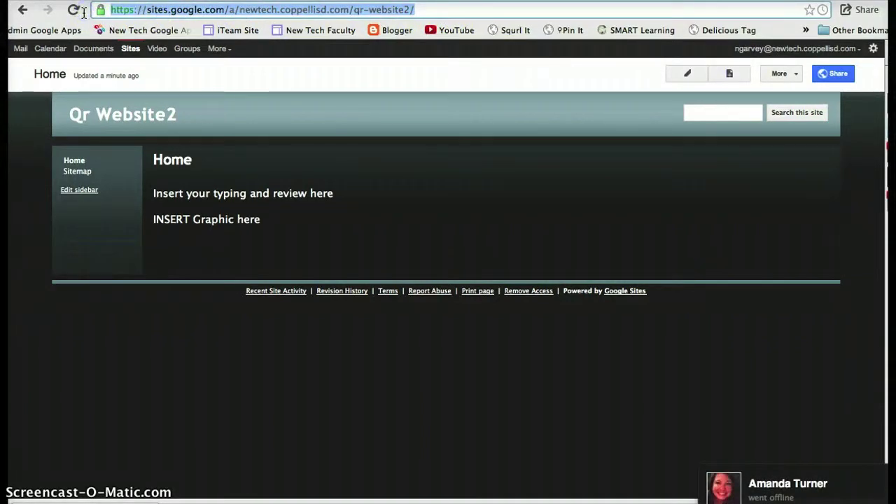
{"action": "left_click_drag", "start_coordinate": [111, 10], "coordinate": [442, 17]}
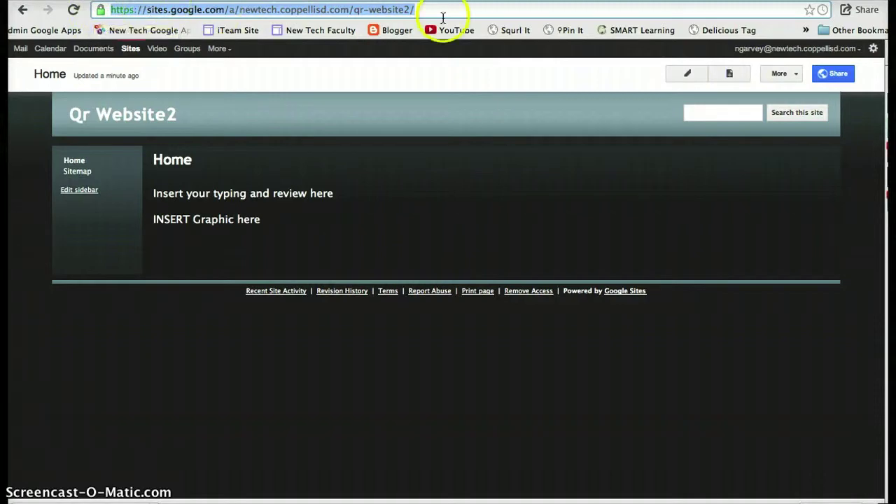
{"action": "left_click", "coordinate": [729, 30]}
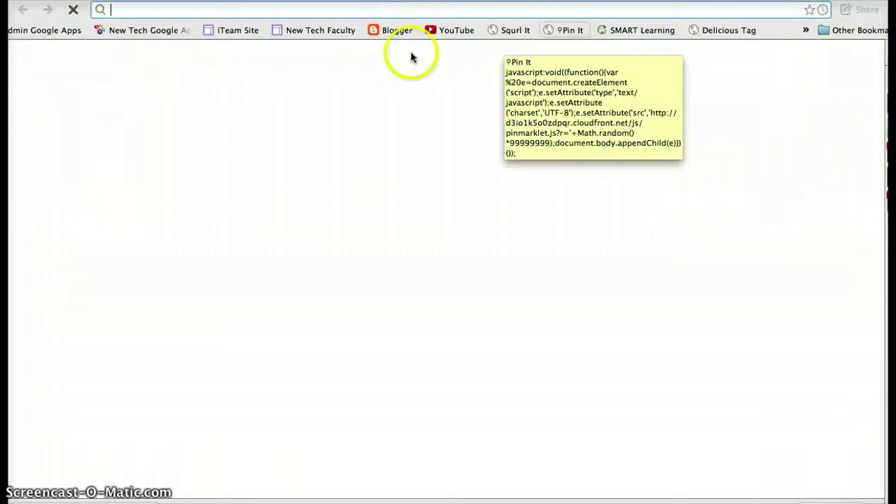
{"action": "left_click", "coordinate": [137, 8]}
{"action": "type", "text": "www.qrstu"}
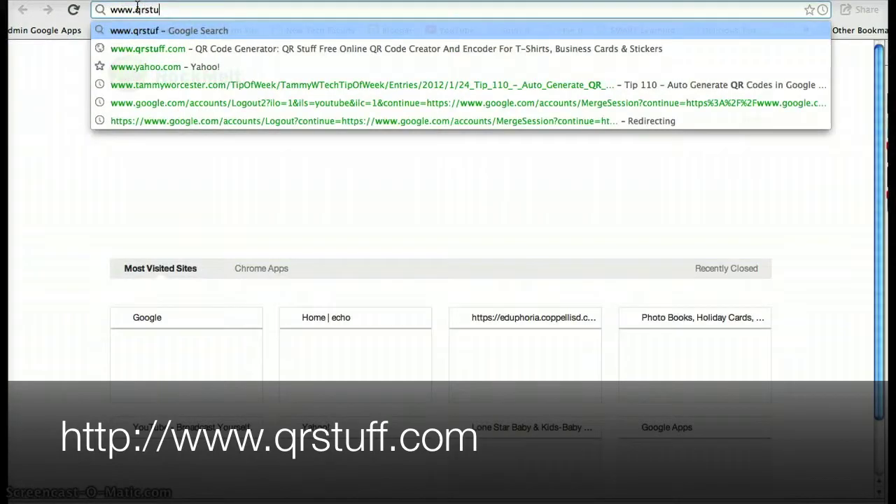
{"action": "type", "text": "ff.com"}
{"action": "key", "text": "Return"}
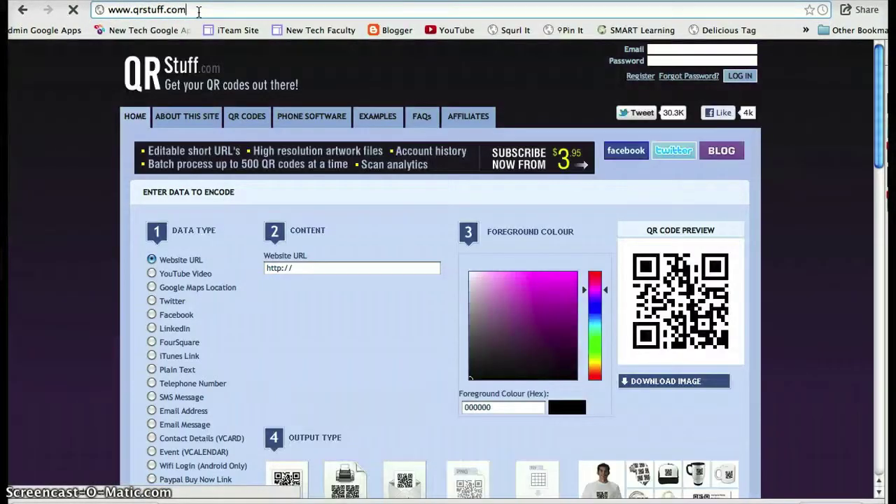
Make a Website URL QR code from the pasted site address and download the image.
{"action": "left_click", "coordinate": [309, 270]}
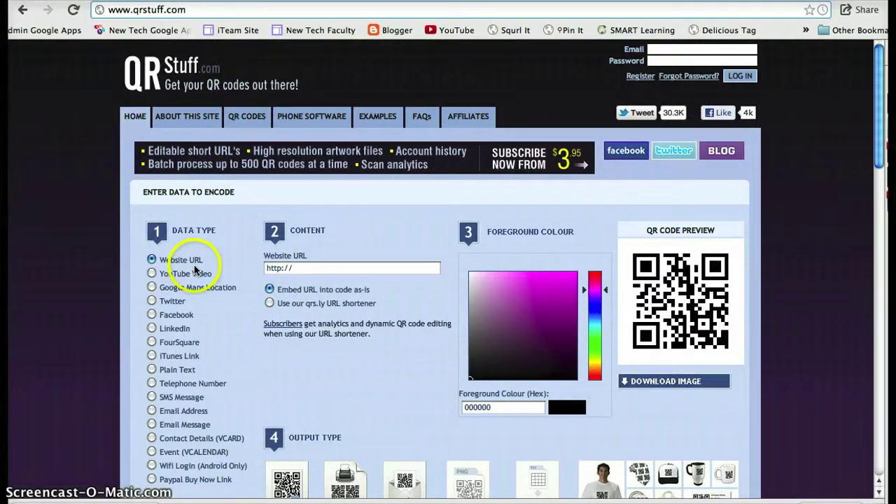
{"action": "left_click", "coordinate": [278, 270]}
{"action": "key", "text": "ctrl+v"}
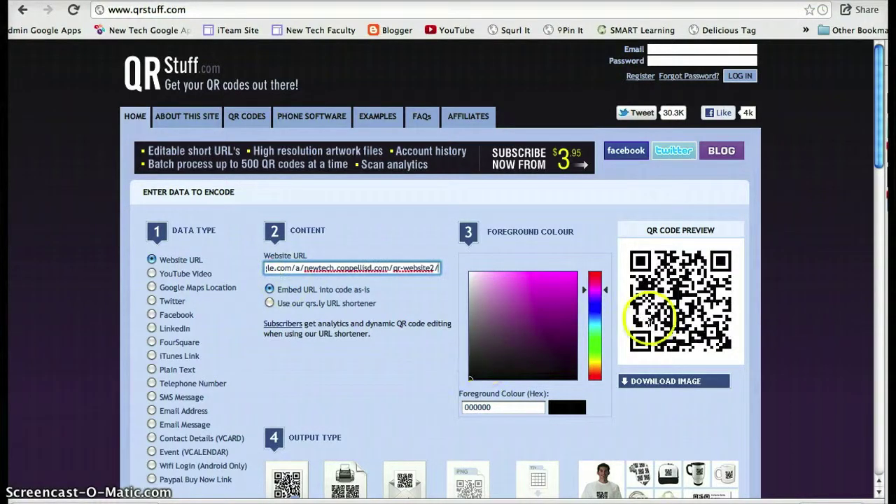
{"action": "left_click", "coordinate": [659, 385]}
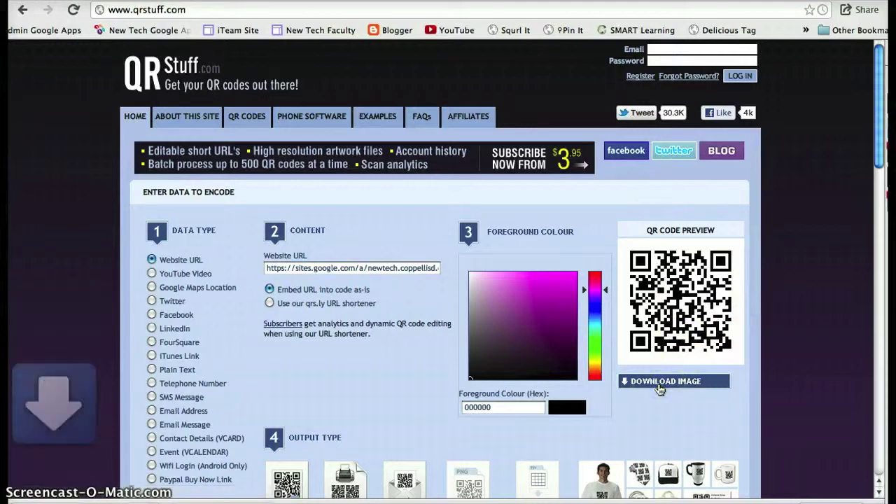